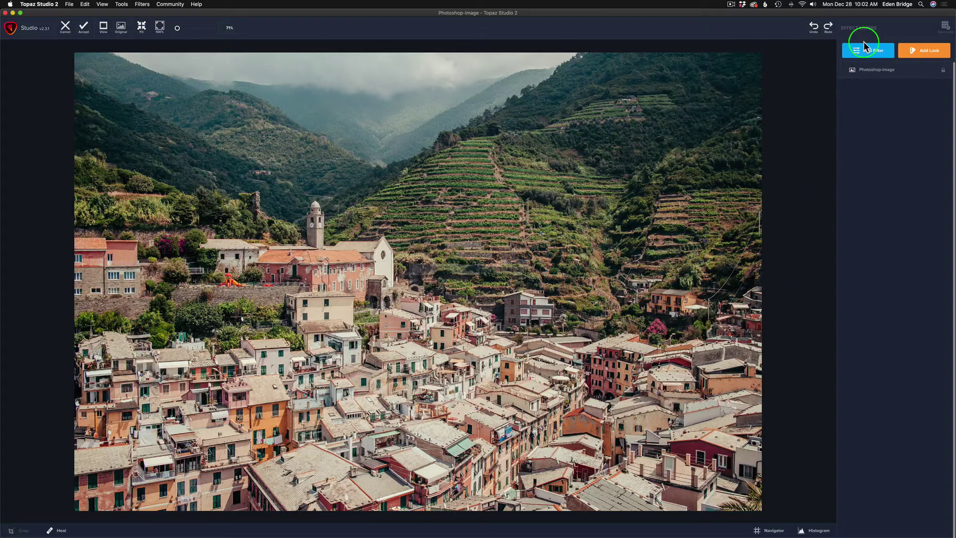
Add a Focal Blur filter to the photo, starting as a Circular Blur at Blur 0.20, Transition 0.50.
left_click(874, 51)
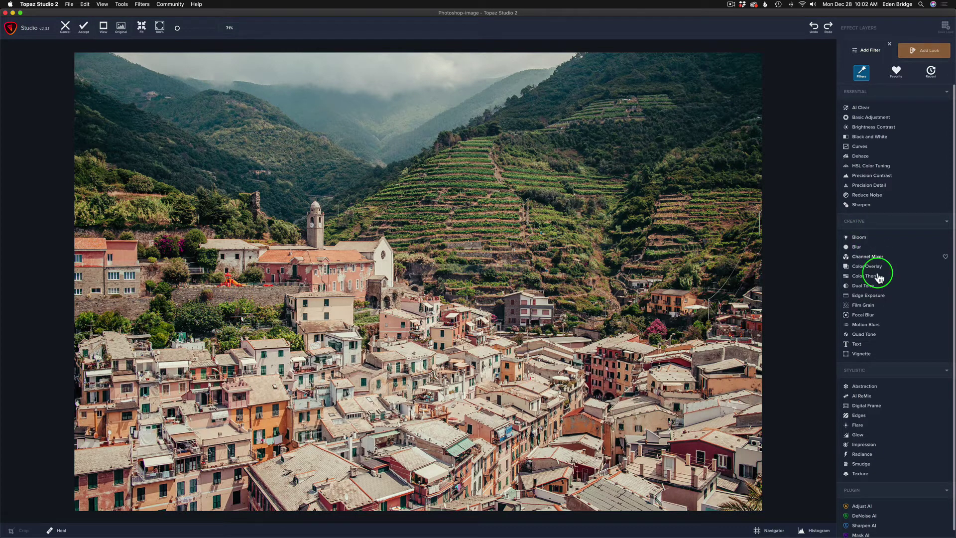
left_click(864, 315)
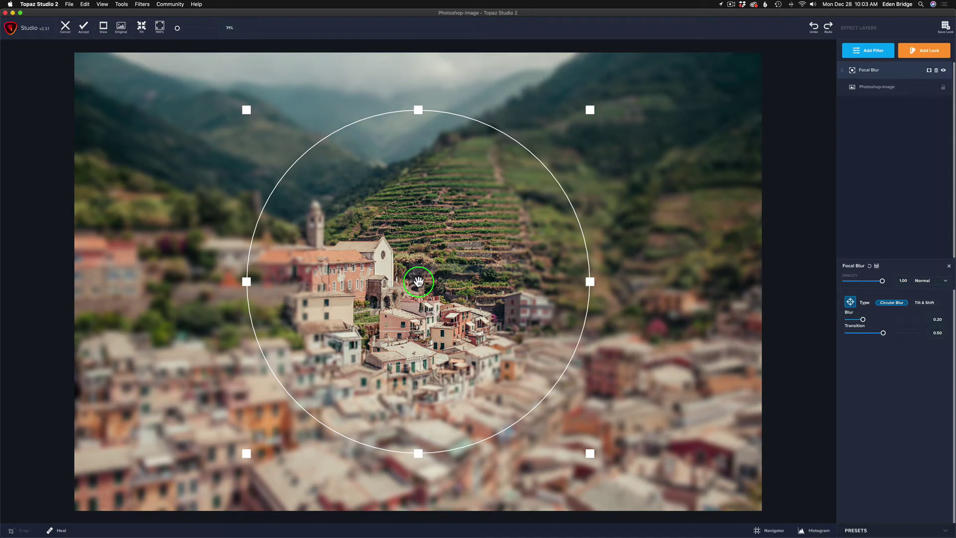
Centre the sharp focal circle on the church bell tower, toggling the overlay to preview the blur.
mouse_move(416, 281)
left_mouse_down()
mouse_move(368, 280)
mouse_move(416, 279)
mouse_move(408, 277)
left_mouse_up()
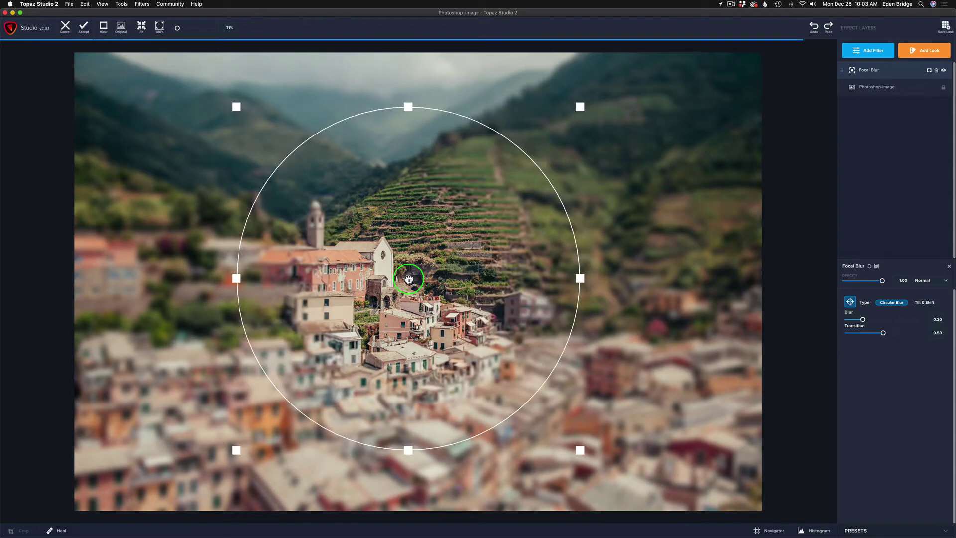
left_click(850, 302)
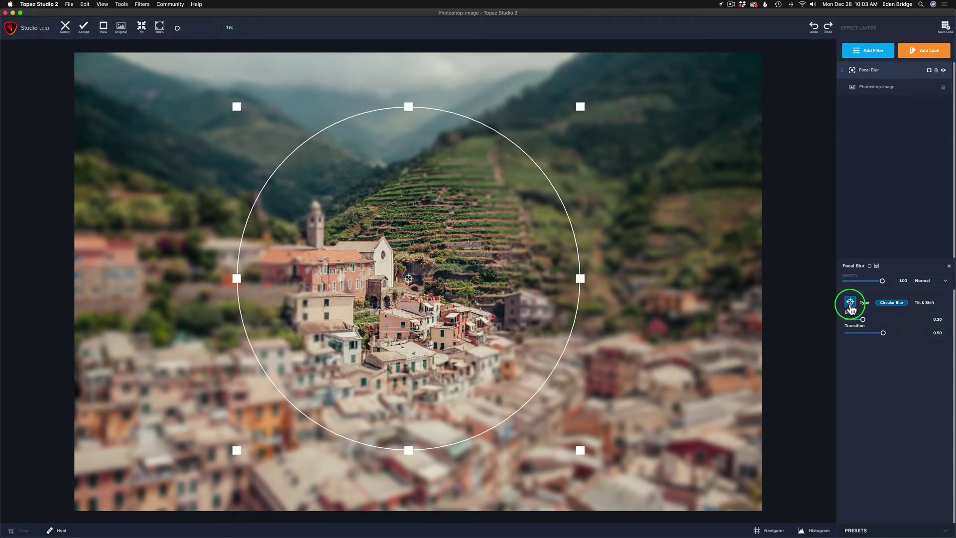
left_click(851, 302)
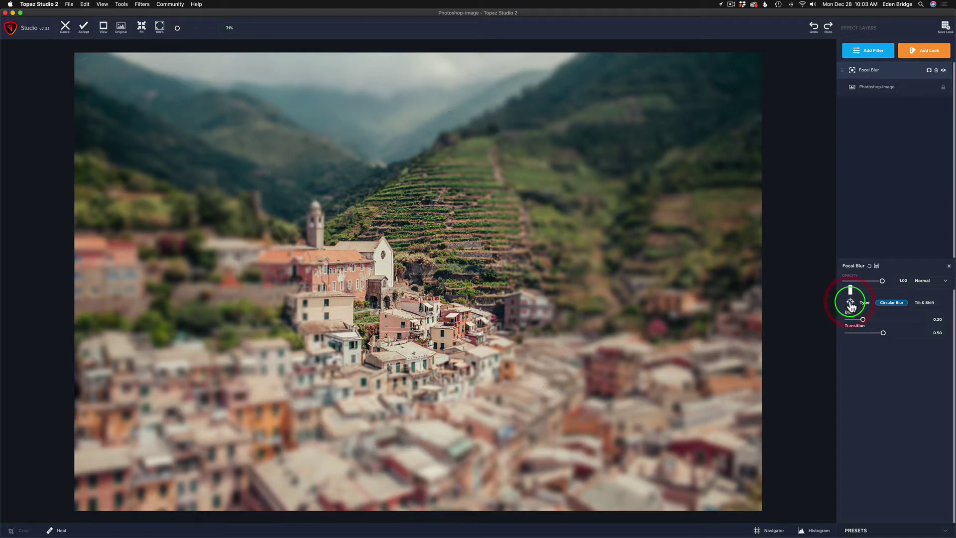
left_click(851, 303)
left_click(850, 302)
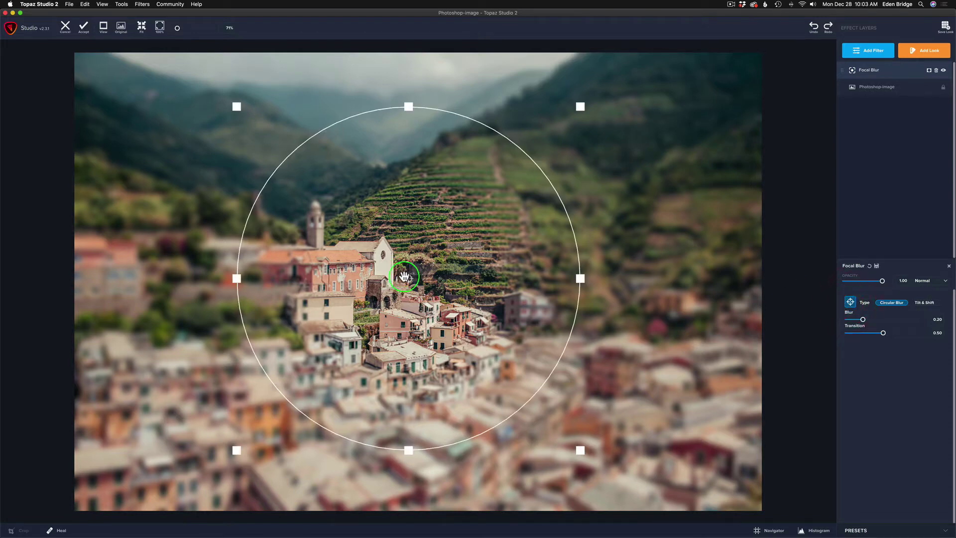
left_click_drag(409, 279, 343, 255)
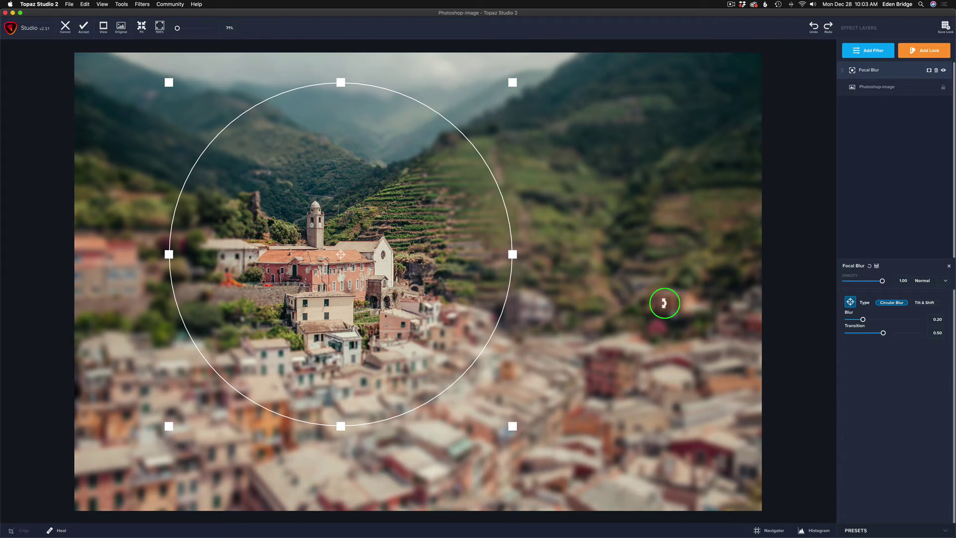
left_click(851, 303)
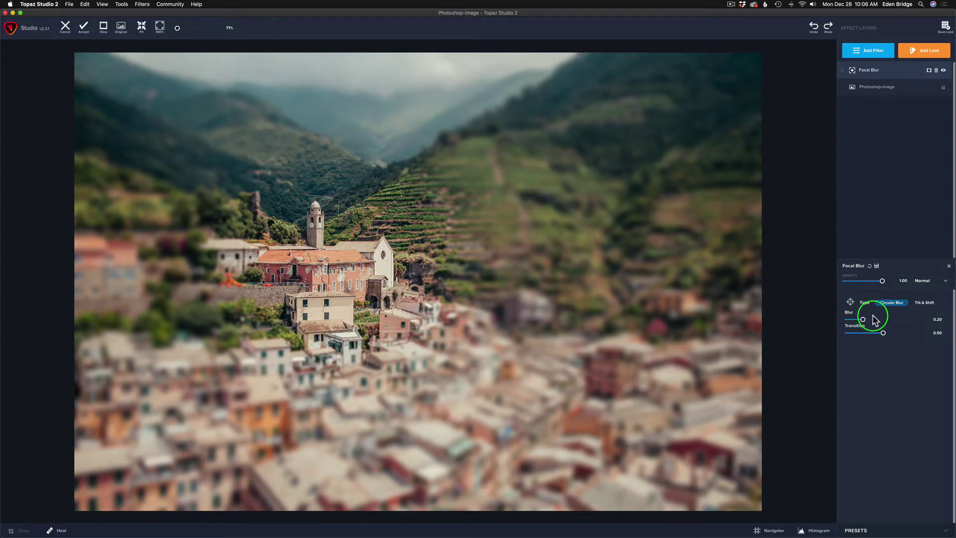
Widen the focus circle into an ellipse, rotate it clockwise, flatten it and shift it down-right.
left_click(850, 302)
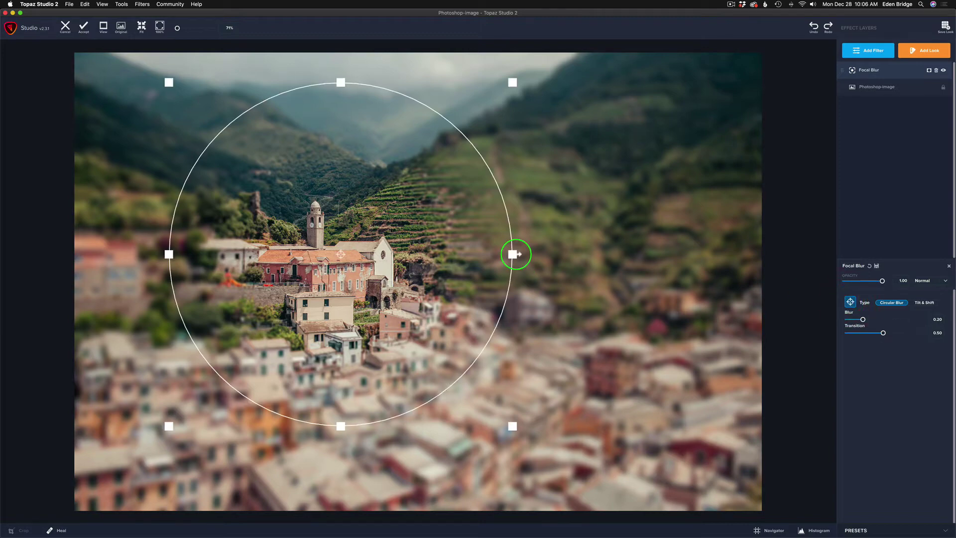
left_click_drag(512, 254, 637, 254)
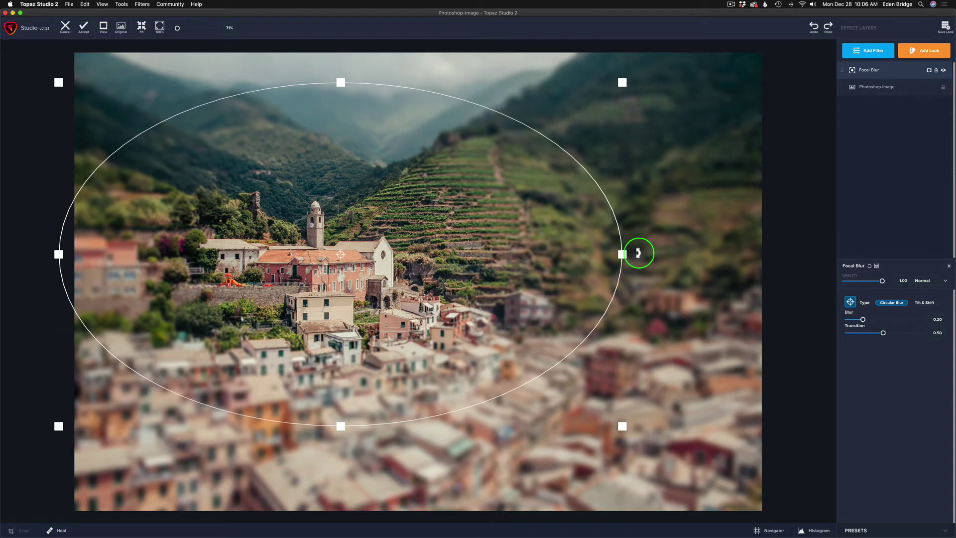
left_click_drag(647, 253, 656, 332)
left_click_drag(599, 325, 639, 333)
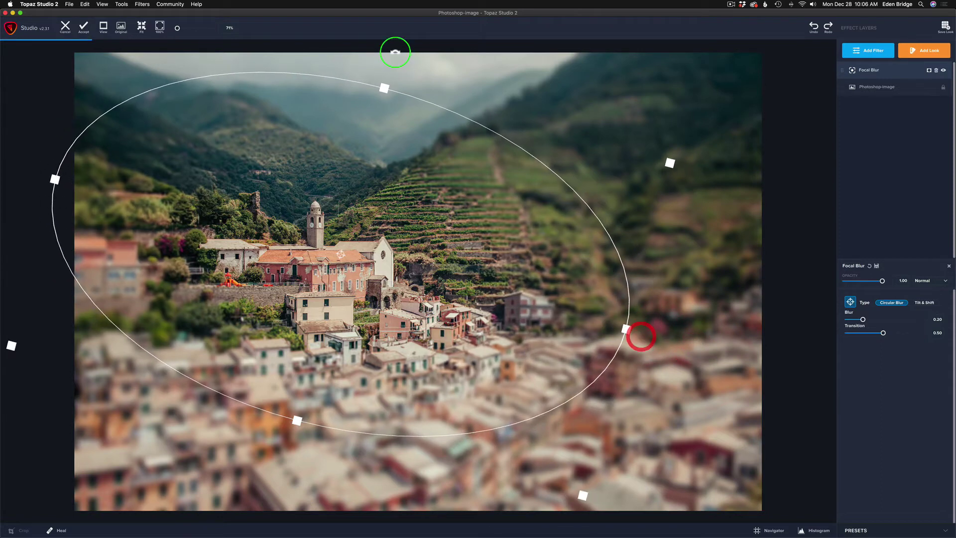
left_click_drag(382, 91, 359, 219)
left_click_drag(342, 256, 367, 279)
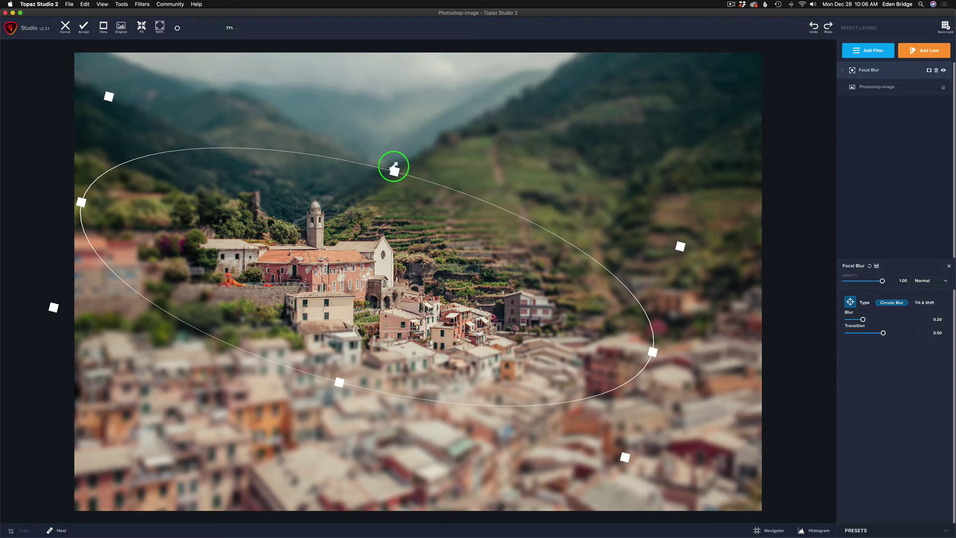
Fine-tune the tilted ellipse's height, position, lower edge and rotation, then set Blur to 0.26.
left_click_drag(393, 168, 402, 142)
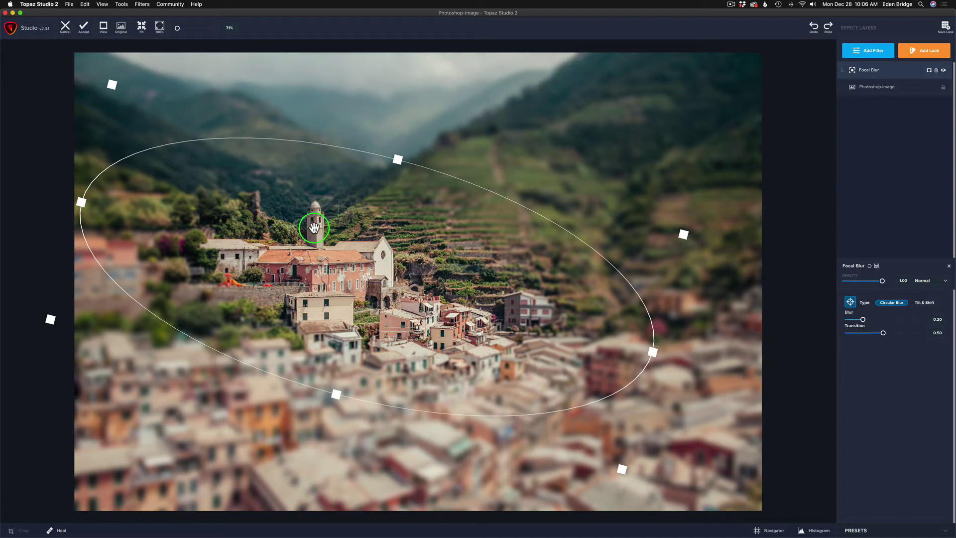
left_click_drag(327, 307, 321, 296)
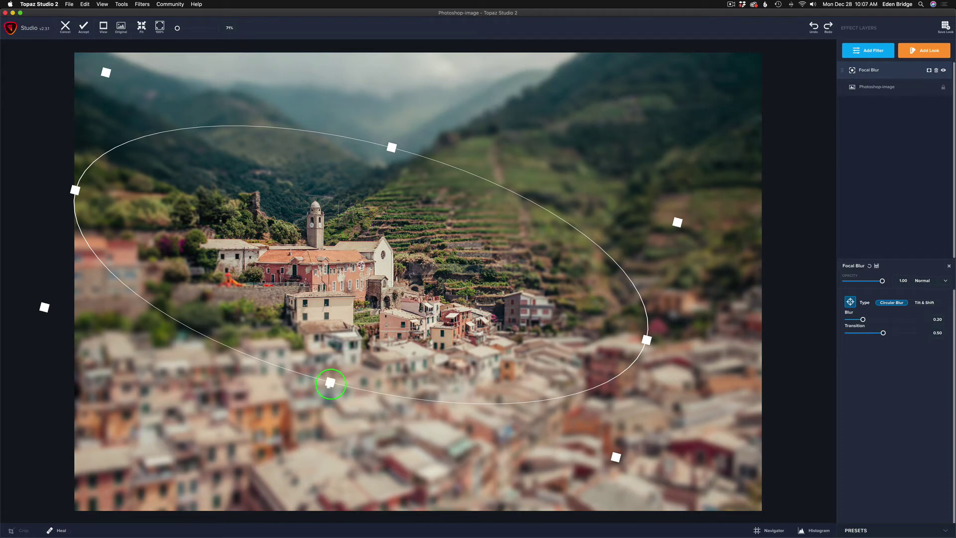
mouse_move(330, 381)
left_mouse_down()
mouse_move(319, 402)
mouse_move(321, 381)
left_mouse_up()
mouse_move(614, 454)
left_mouse_down()
mouse_move(655, 504)
mouse_move(604, 459)
mouse_move(618, 458)
left_mouse_up()
mouse_move(703, 341)
left_mouse_down()
mouse_move(697, 350)
mouse_move(704, 334)
left_mouse_up()
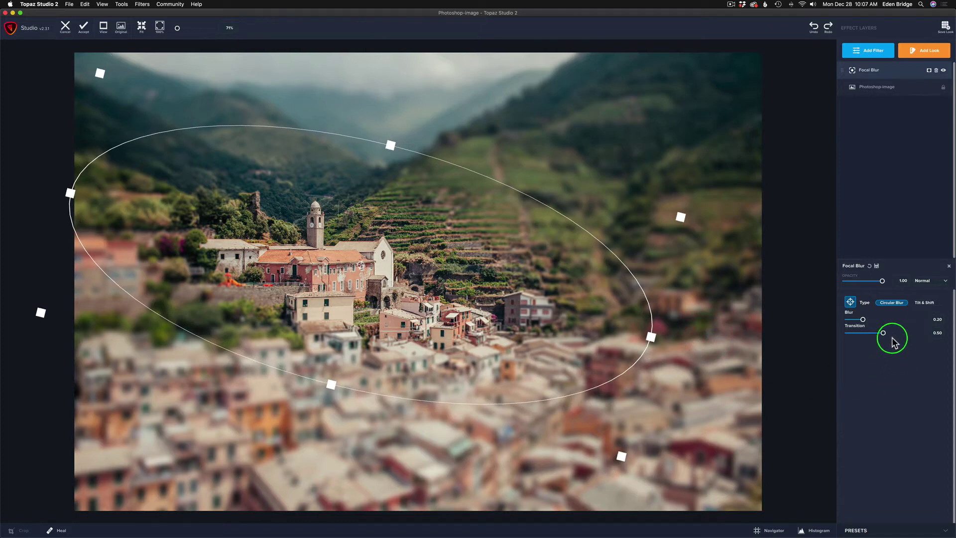
mouse_move(863, 320)
left_mouse_down()
mouse_move(894, 322)
mouse_move(866, 320)
left_mouse_up()
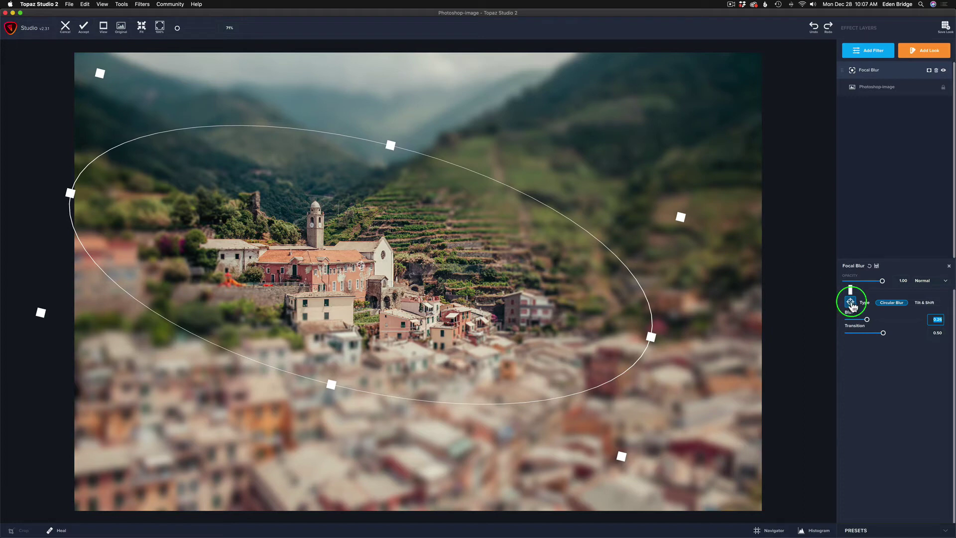
Try Blur values between 0.47 and 0.21, settling near 0.19, and raise Transition to 0.57 for a soft edge.
left_click(851, 305)
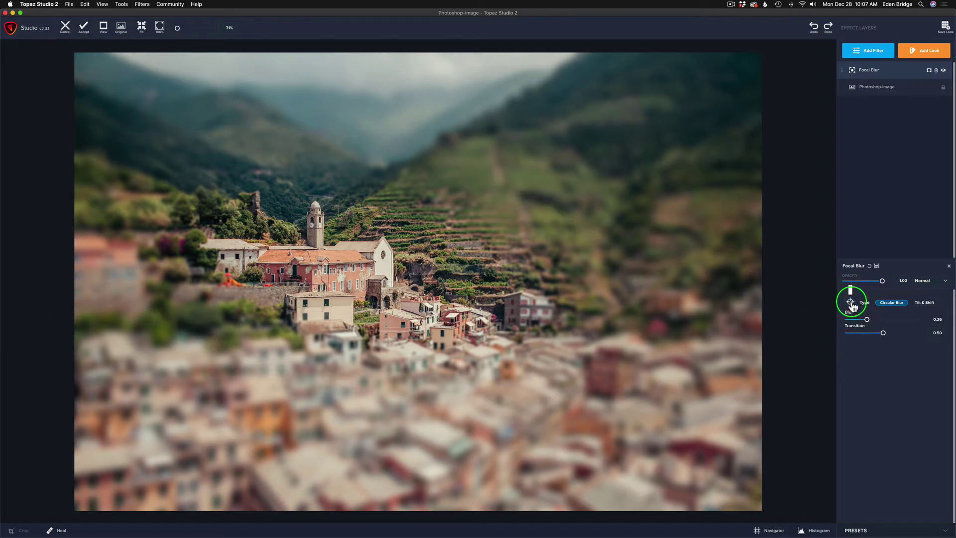
left_click_drag(867, 319, 881, 320)
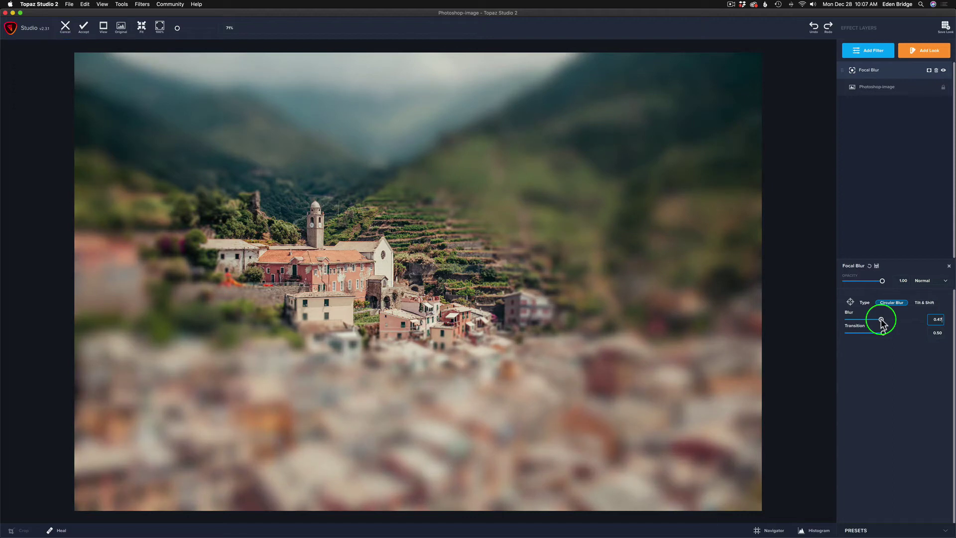
mouse_move(881, 320)
left_mouse_down()
mouse_move(862, 319)
mouse_move(919, 327)
mouse_move(862, 323)
left_mouse_up()
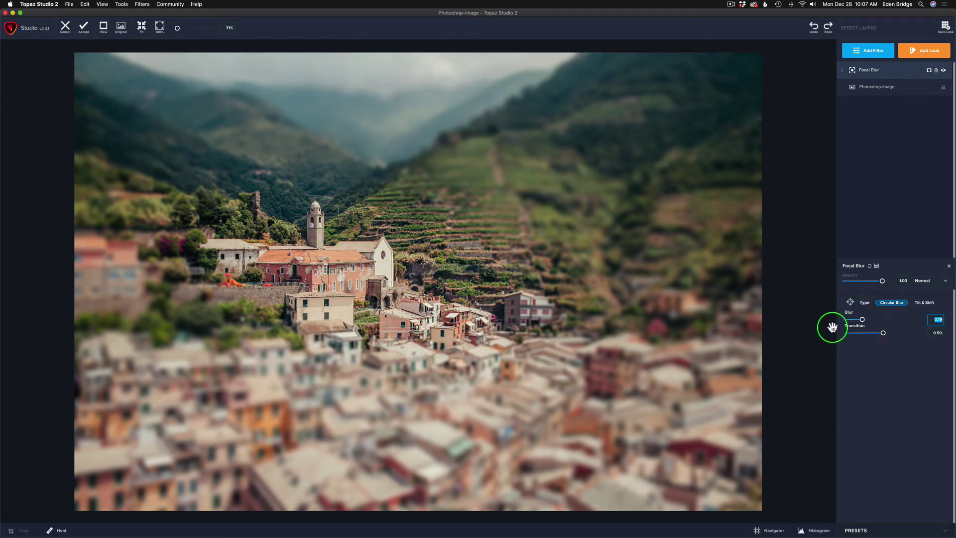
left_click_drag(883, 334, 819, 326)
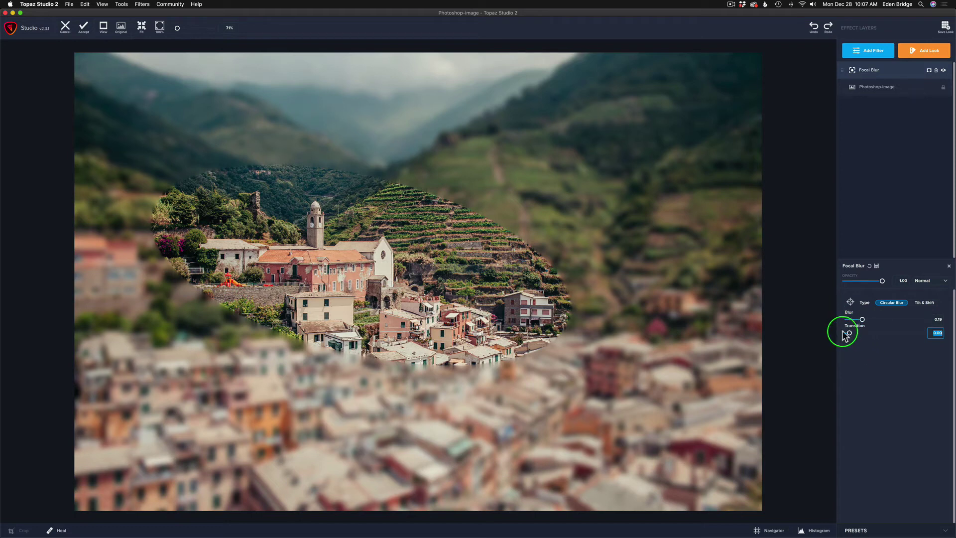
left_click_drag(844, 332, 888, 335)
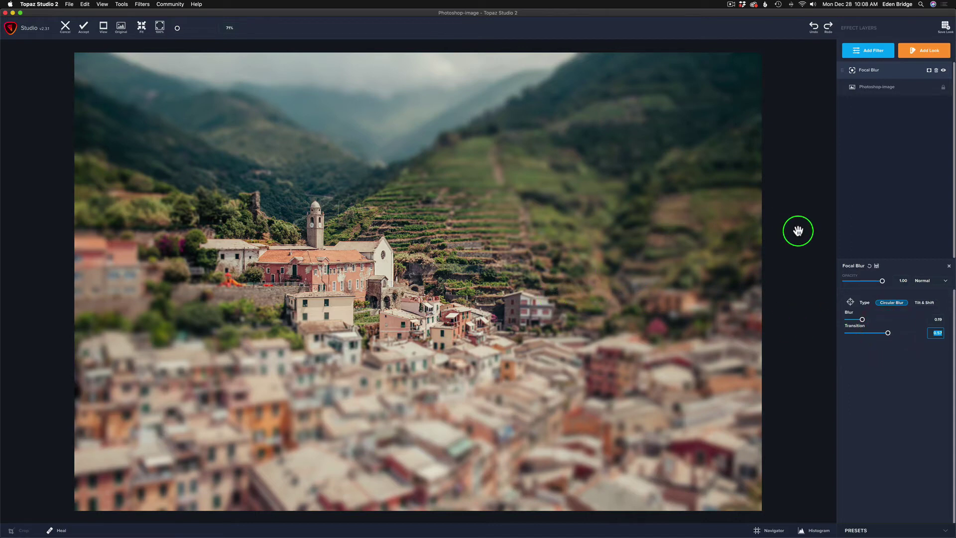
key("backslash")
left_click_drag(798, 231, 798, 231)
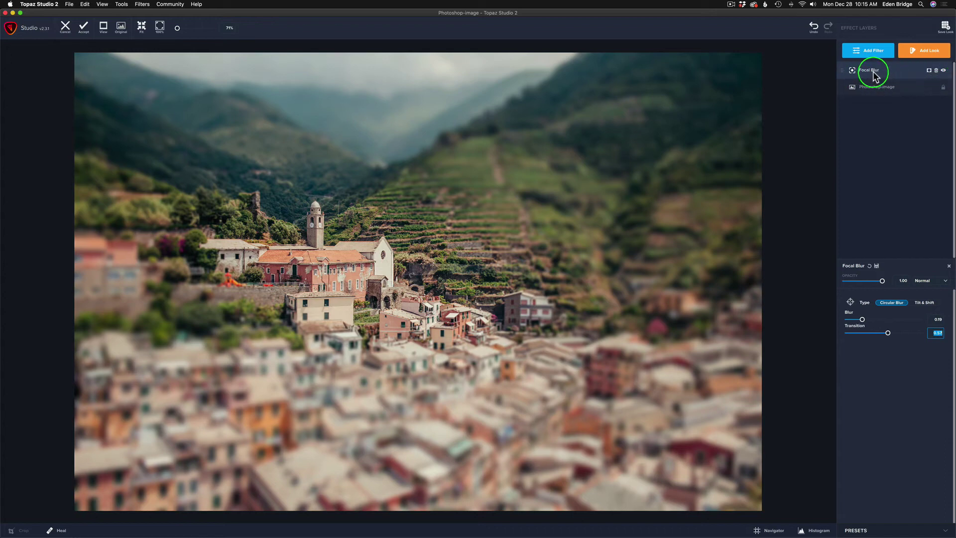
Hide the first Focal Blur layer and add a second Focal Blur set to Tilt & Shift.
left_click(942, 71)
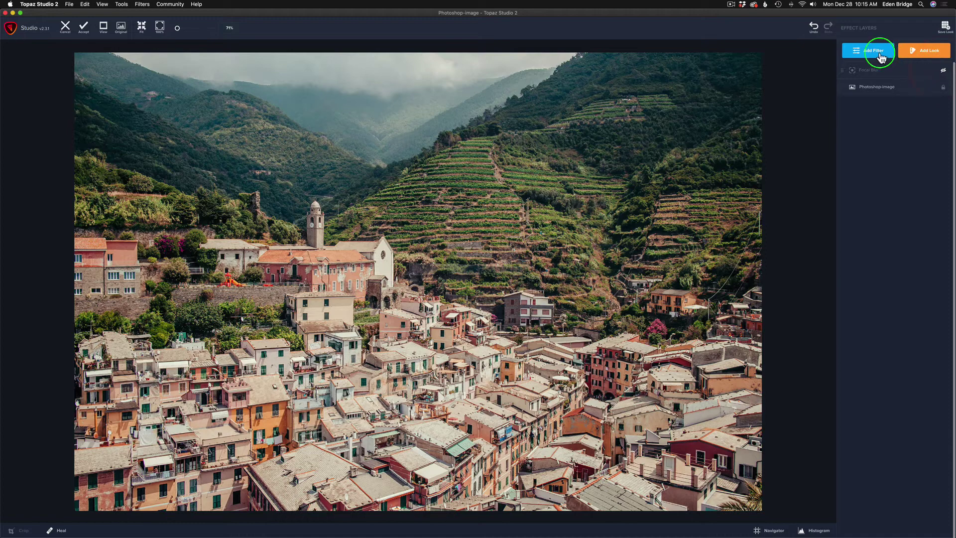
left_click(872, 51)
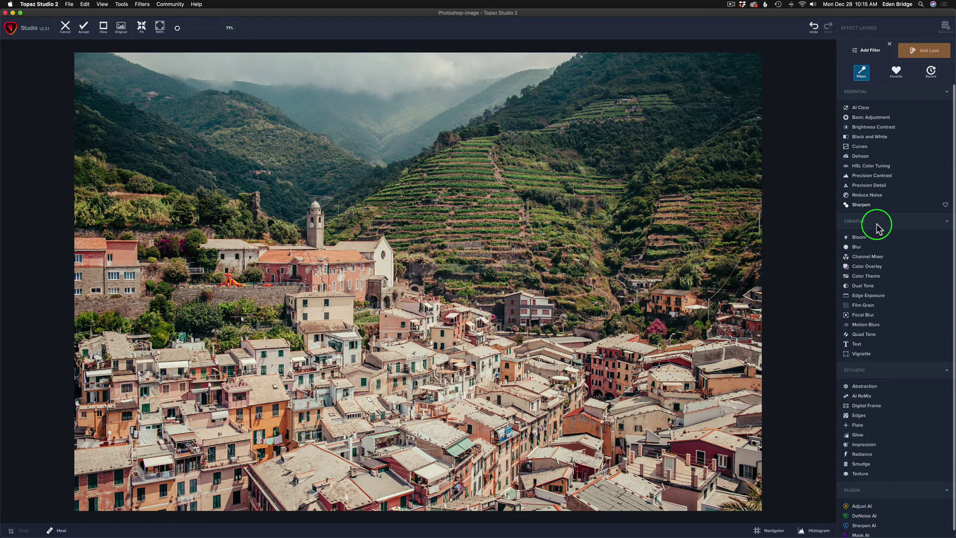
left_click(864, 314)
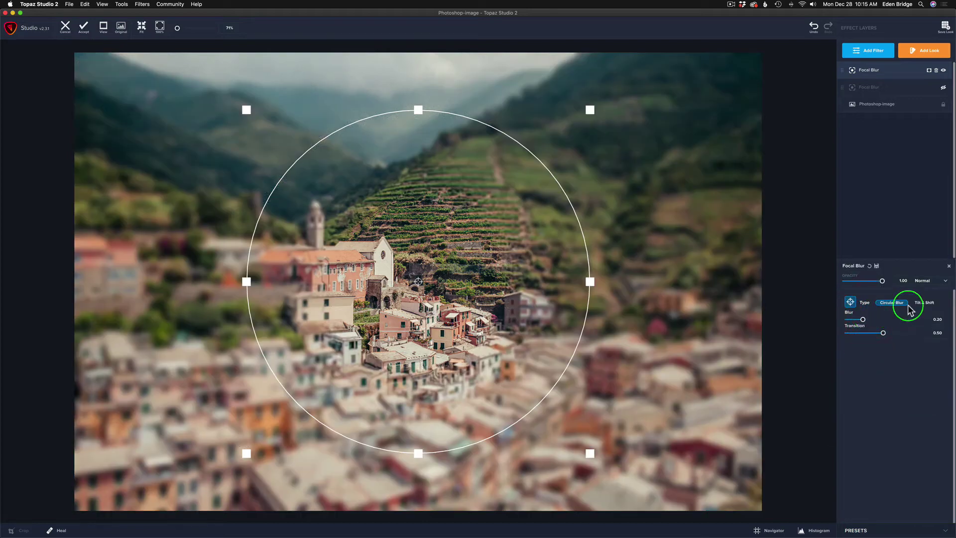
left_click(926, 304)
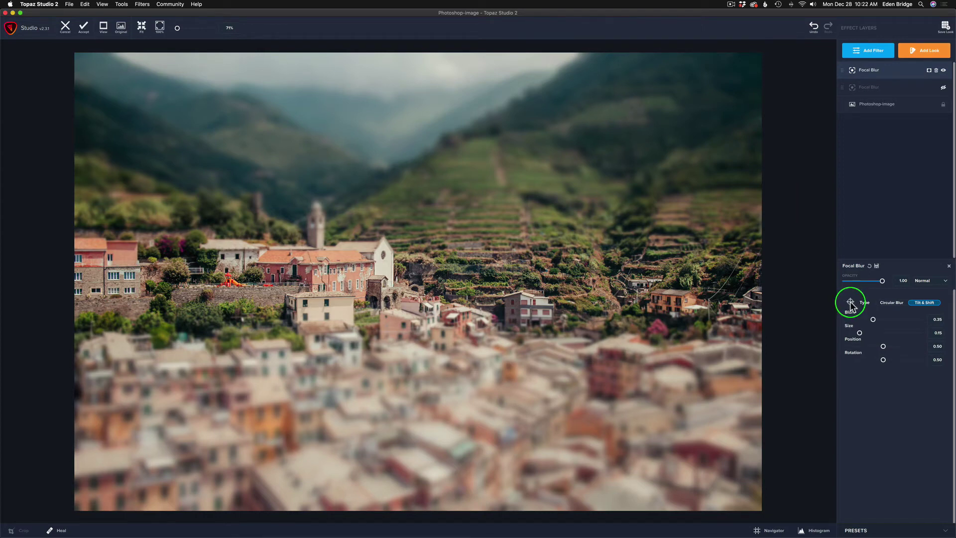
Set the tilt-shift Blur to 0.56, Size to 0.37, Position to 0.46, and adjust Rotation for a diagonal band.
left_click(850, 302)
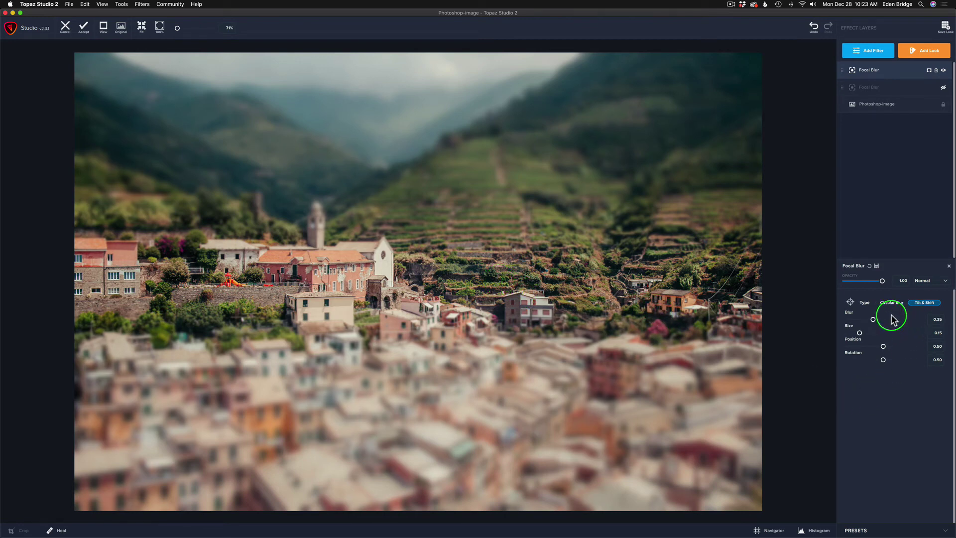
mouse_move(872, 319)
left_mouse_down()
mouse_move(898, 321)
mouse_move(863, 335)
mouse_move(875, 337)
left_mouse_up()
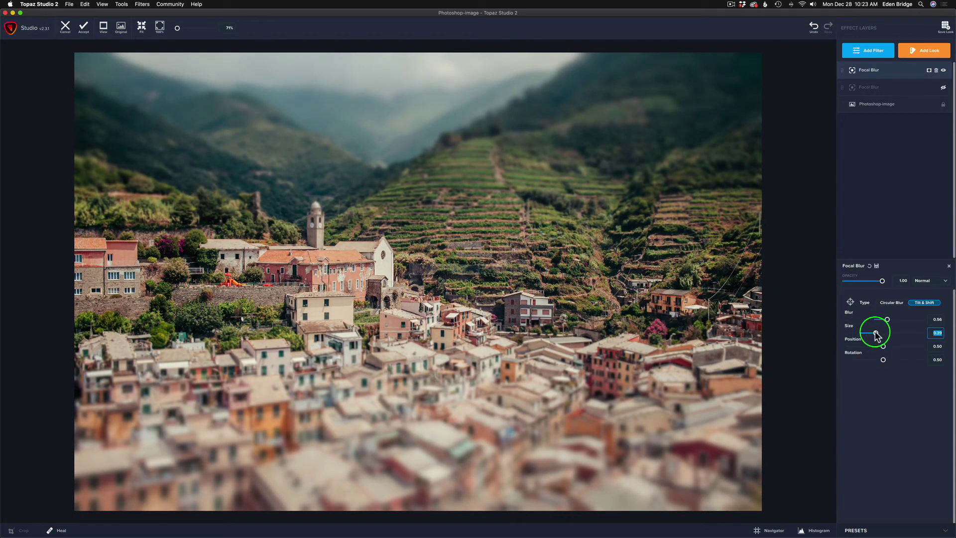
mouse_move(875, 333)
left_mouse_down()
mouse_move(894, 335)
mouse_move(875, 335)
mouse_move(883, 347)
left_mouse_up()
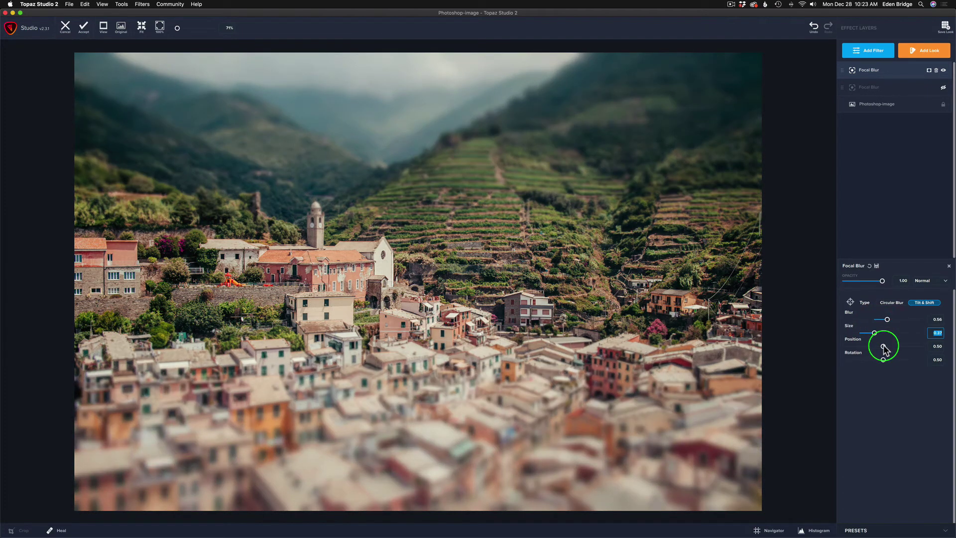
left_click(883, 347)
mouse_move(883, 347)
left_mouse_down()
mouse_move(898, 347)
mouse_move(879, 349)
left_mouse_up()
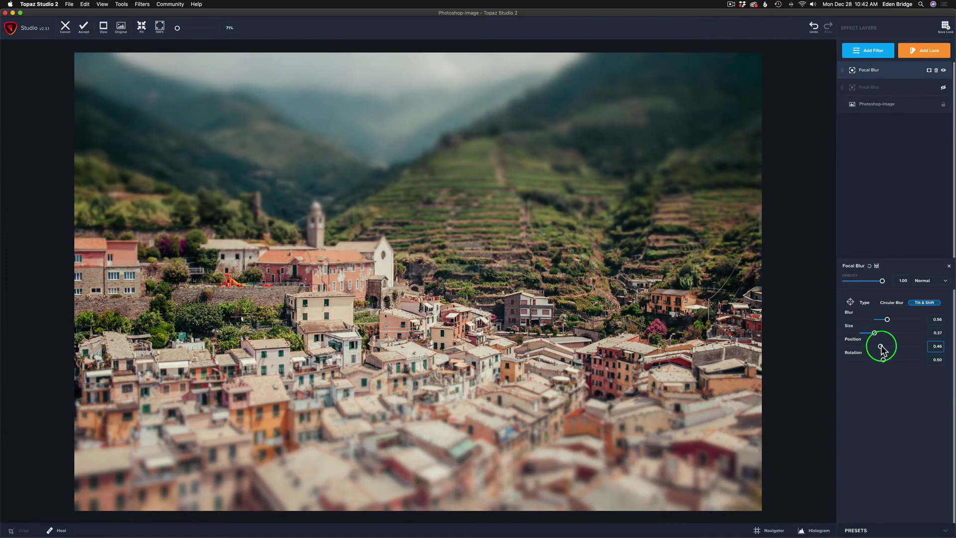
left_click_drag(881, 348, 882, 361)
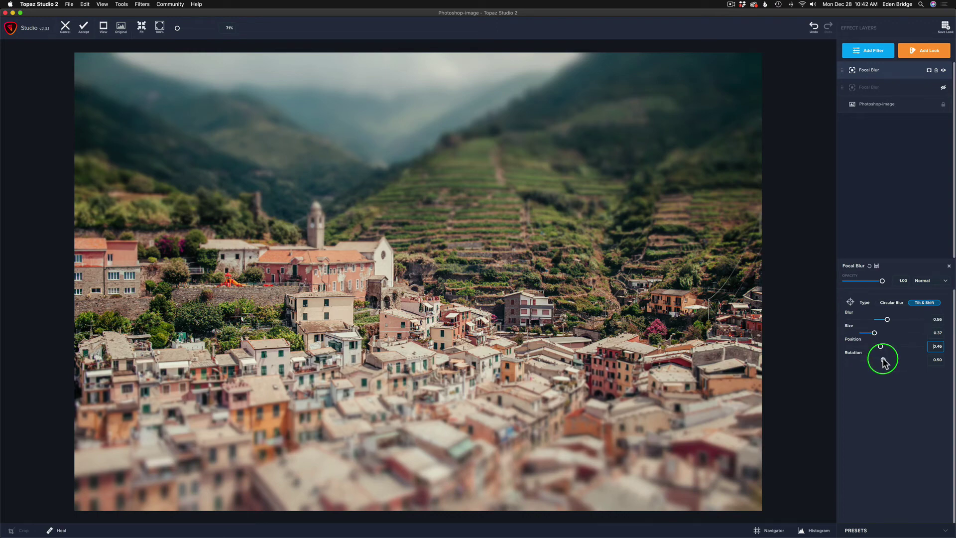
left_click_drag(883, 361, 810, 356)
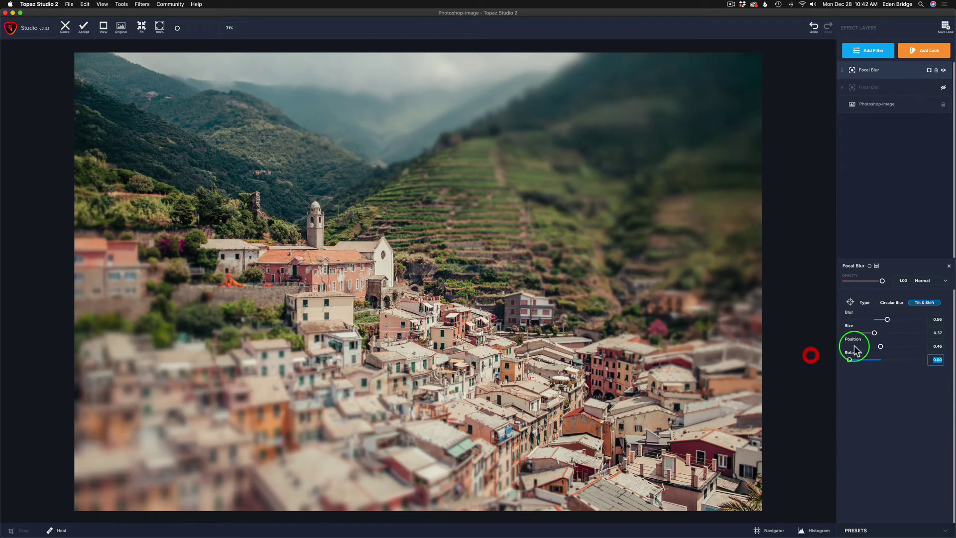
Set the tilt-shift band to Size 0.50, Position 0.49, Rotation 0.27, and raise Blur to 0.66.
mouse_move(874, 333)
left_mouse_down()
mouse_move(856, 334)
mouse_move(854, 359)
mouse_move(928, 350)
mouse_move(851, 354)
mouse_move(873, 360)
mouse_move(857, 336)
mouse_move(883, 337)
left_mouse_up()
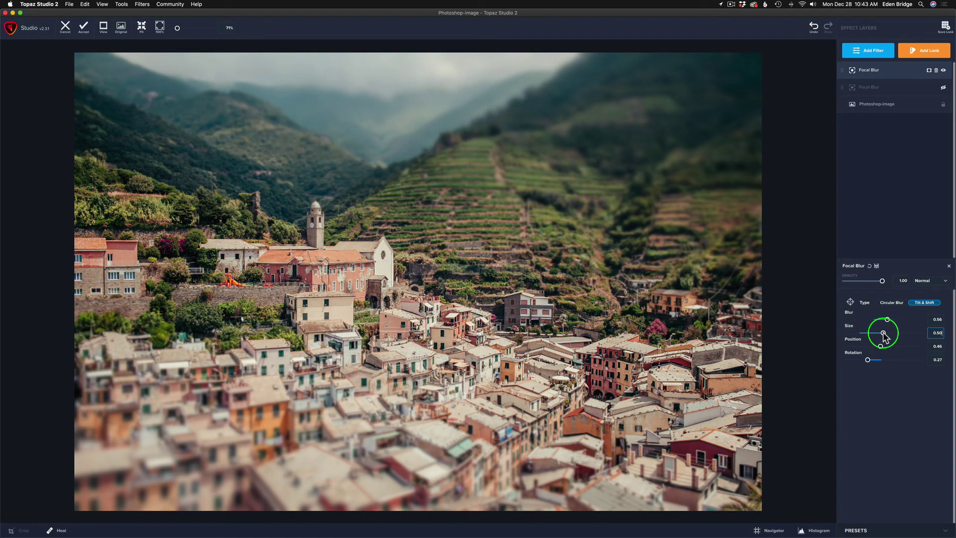
left_click(880, 345)
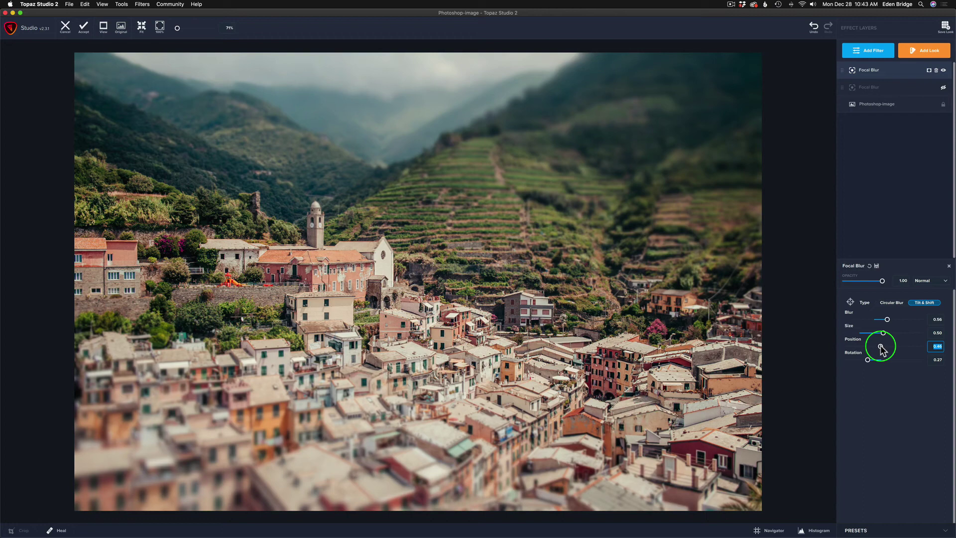
left_click_drag(881, 350, 883, 350)
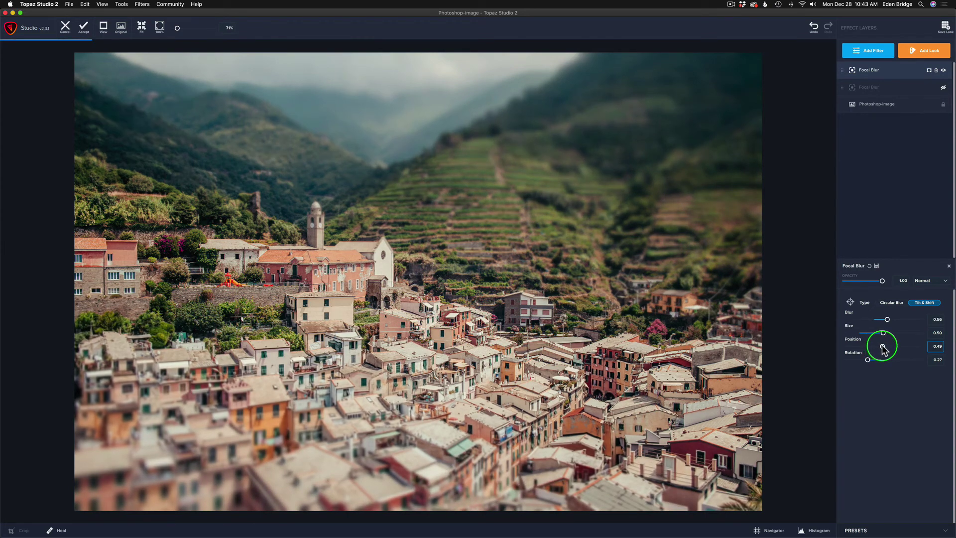
left_click(881, 346)
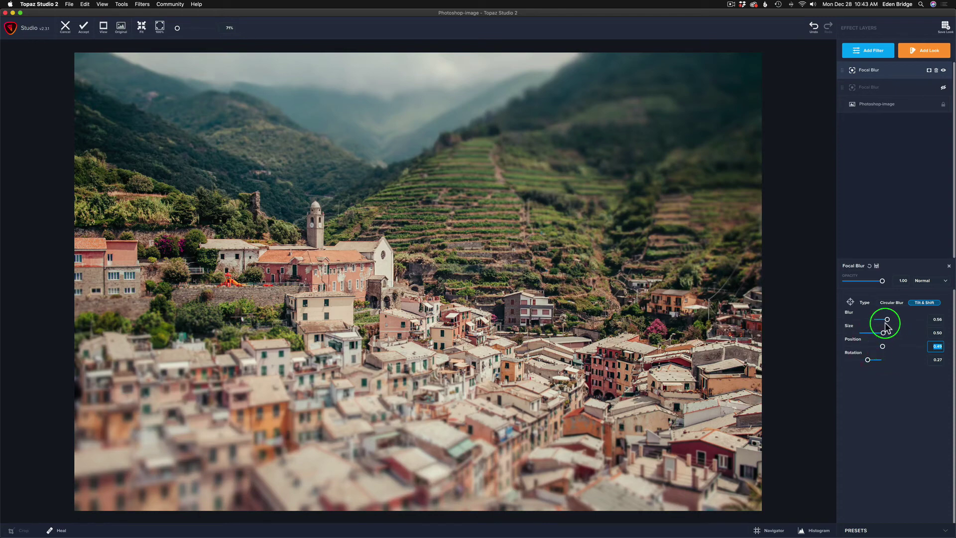
left_click_drag(886, 319, 894, 320)
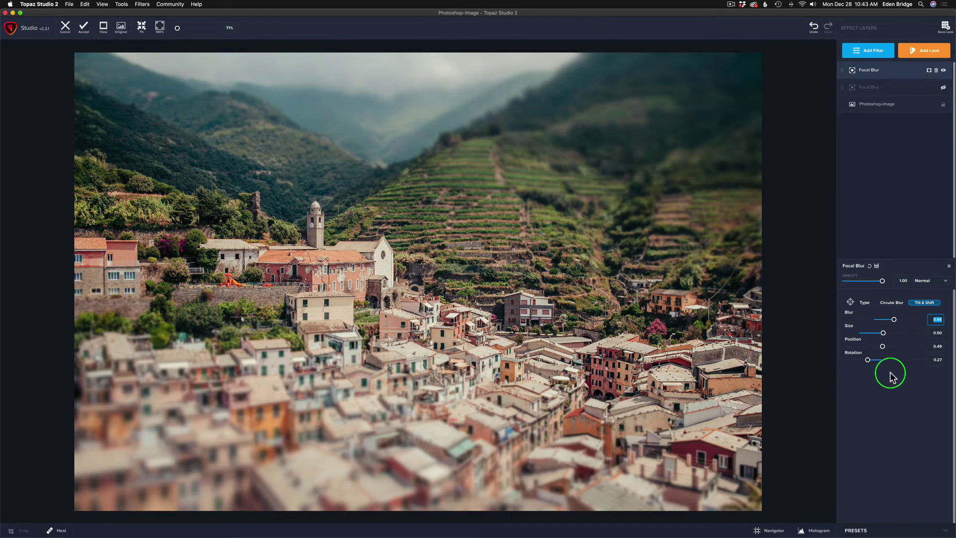
left_click(788, 277)
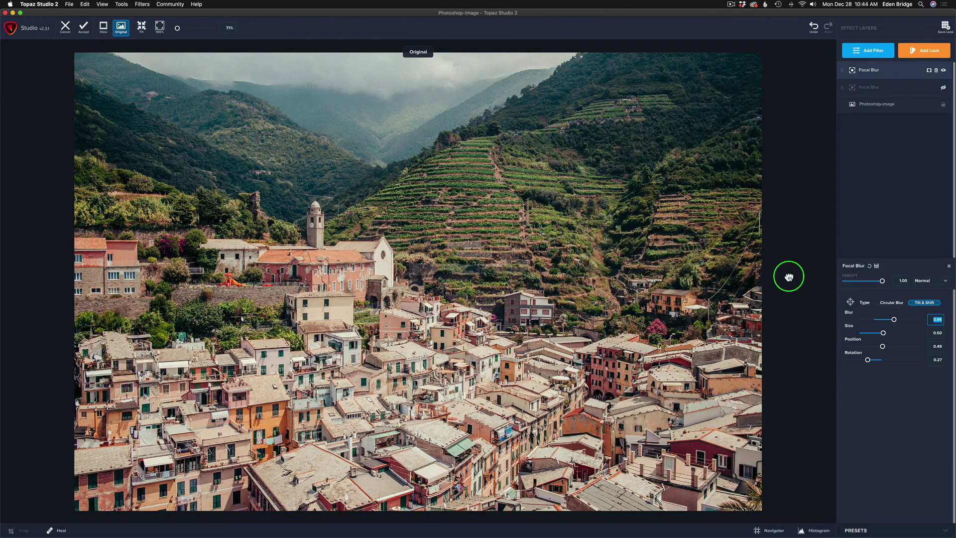
left_click(788, 276)
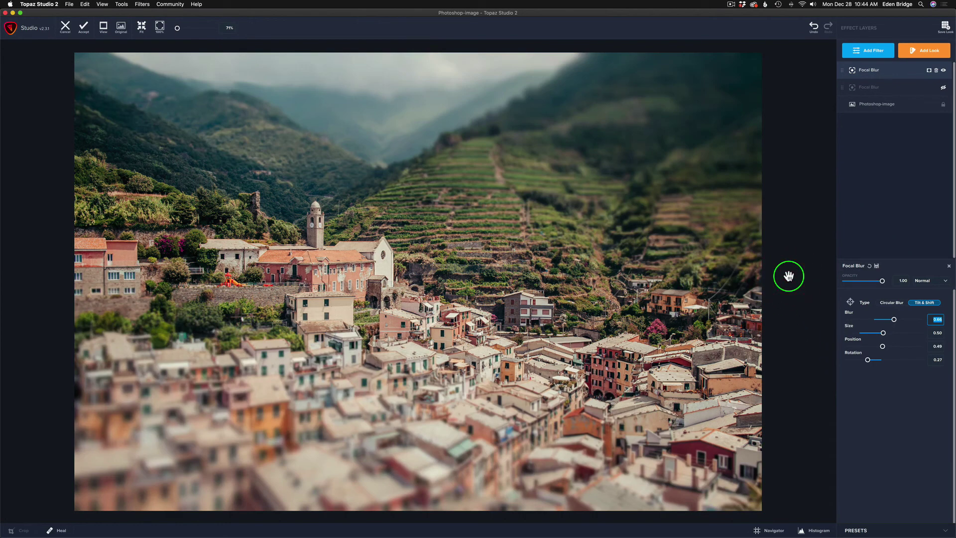